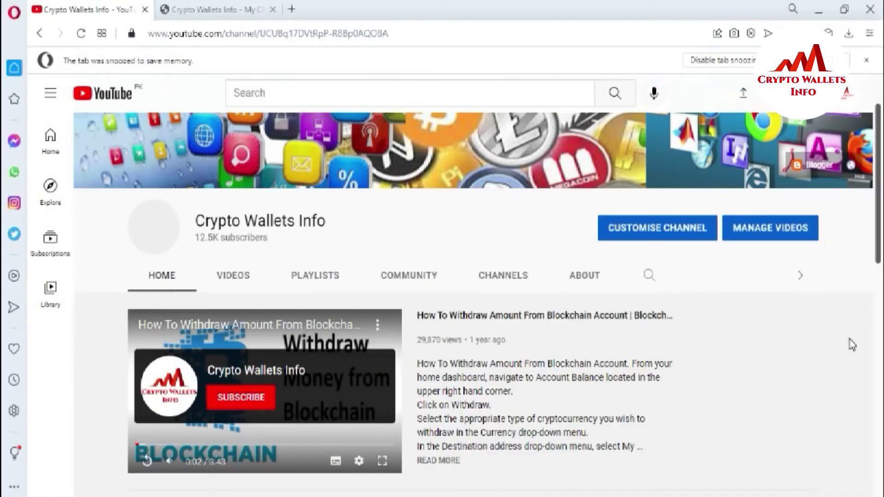
# Step: Switch from the YouTube channel to the cryptowalletsinfo.com tab
pyautogui.click(853, 437)
# Step: Open a new Speed Dial tab and launch the MetaMask extension on Account 6
pyautogui.click(219, 9)
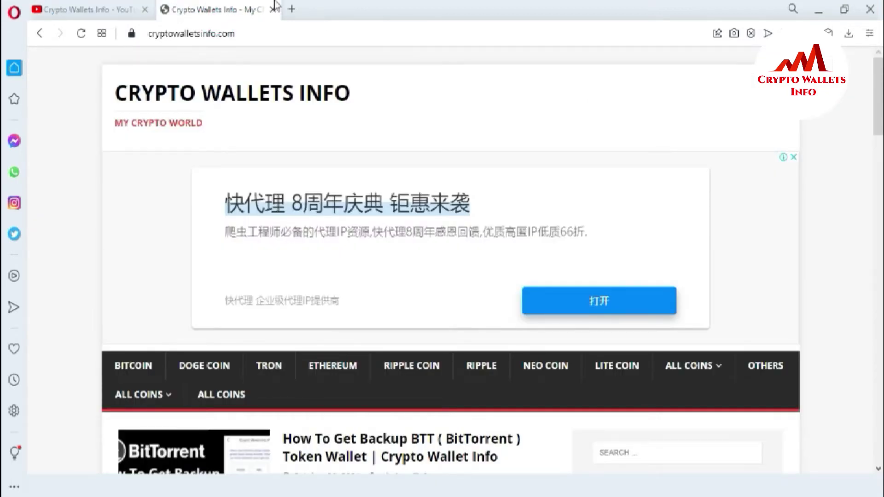
pyautogui.click(291, 9)
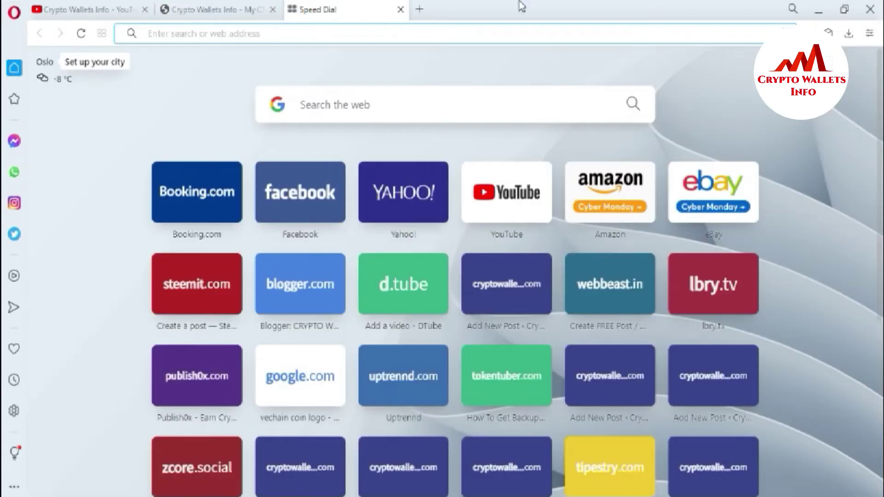
pyautogui.click(800, 24)
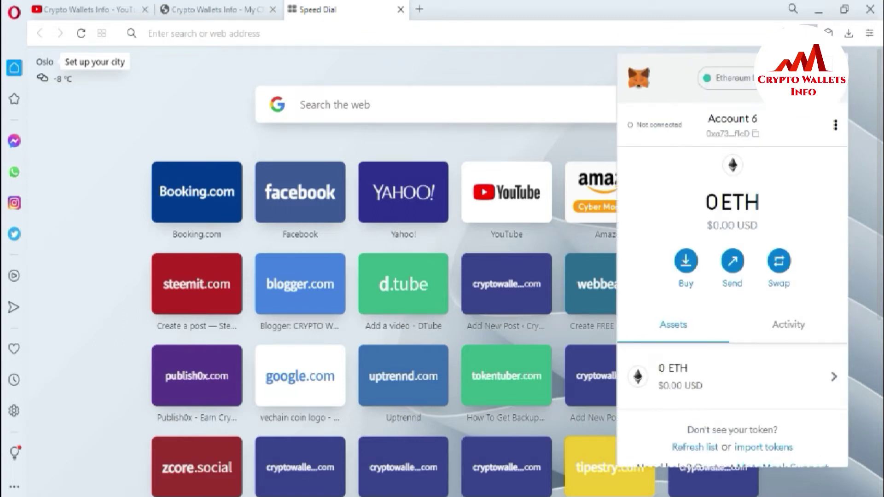
pyautogui.click(824, 78)
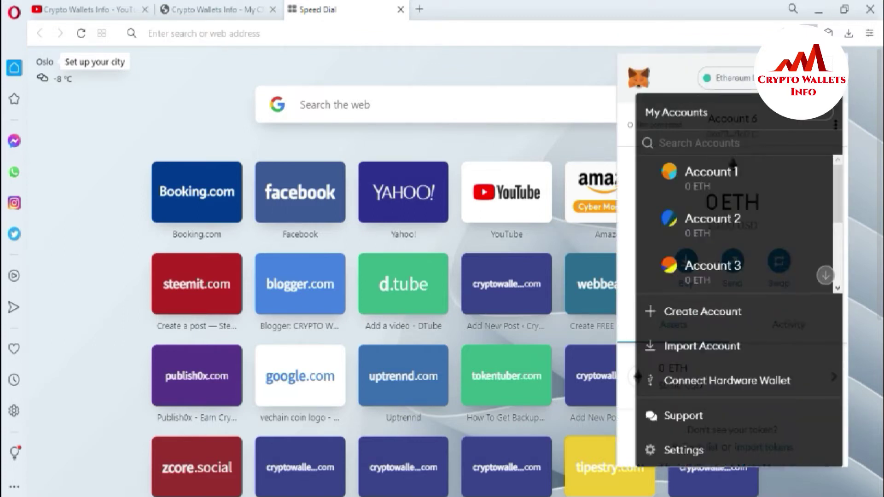
pyautogui.click(818, 117)
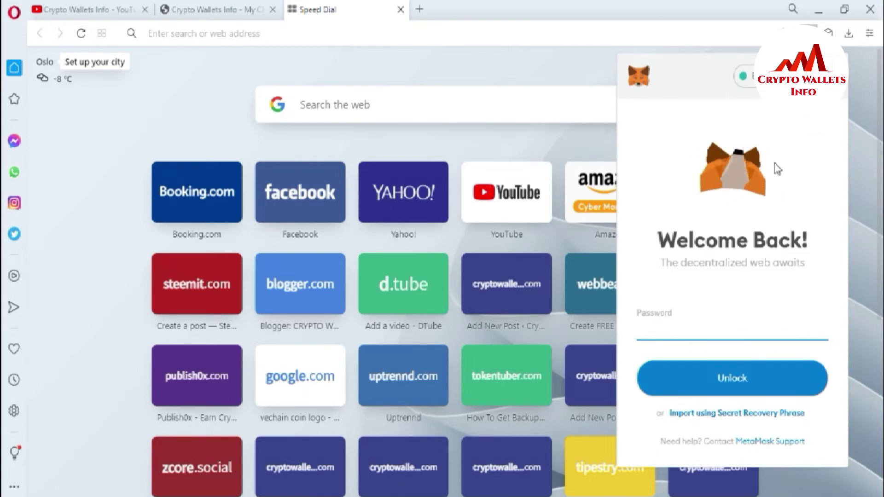
pyautogui.click(652, 330)
pyautogui.write('****')
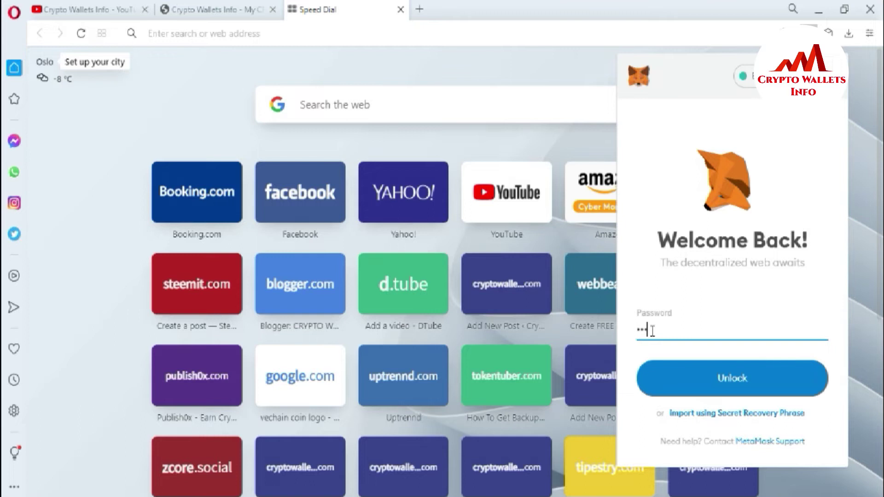
pyautogui.write('**********')
pyautogui.click(713, 391)
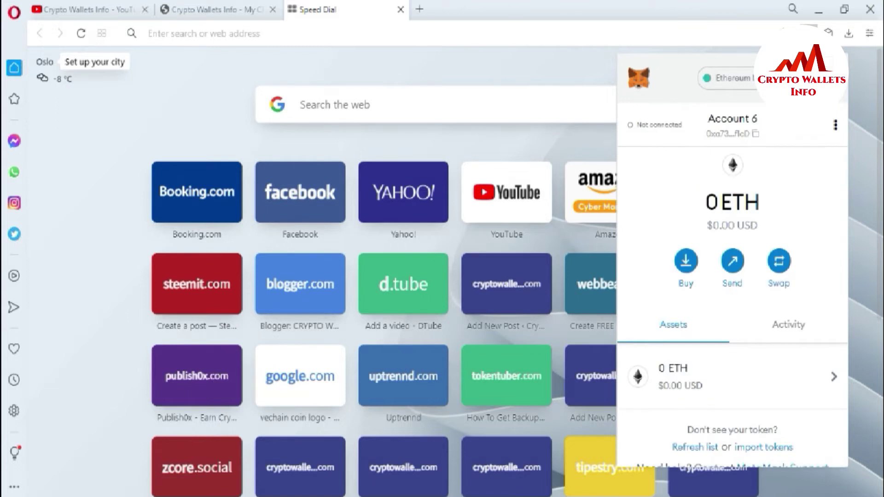
# Step: Expand MetaMask into a full browser tab from Account 6's options menu
pyautogui.click(824, 79)
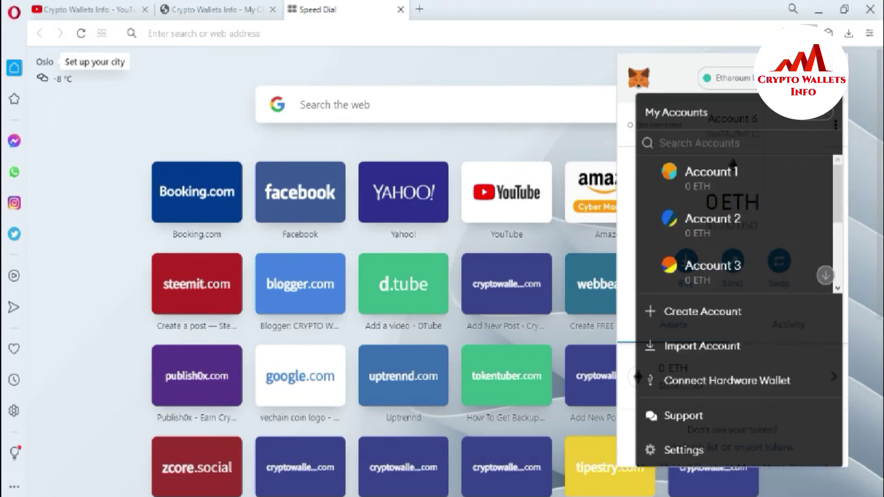
pyautogui.click(834, 125)
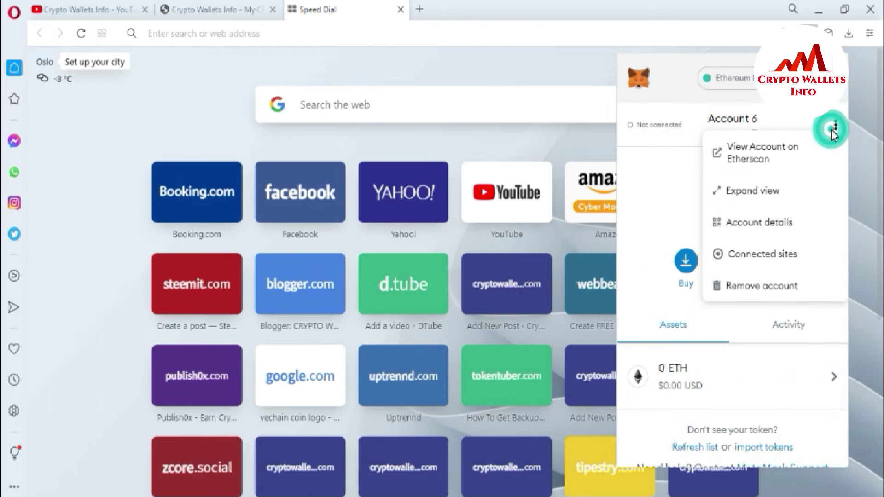
pyautogui.click(755, 191)
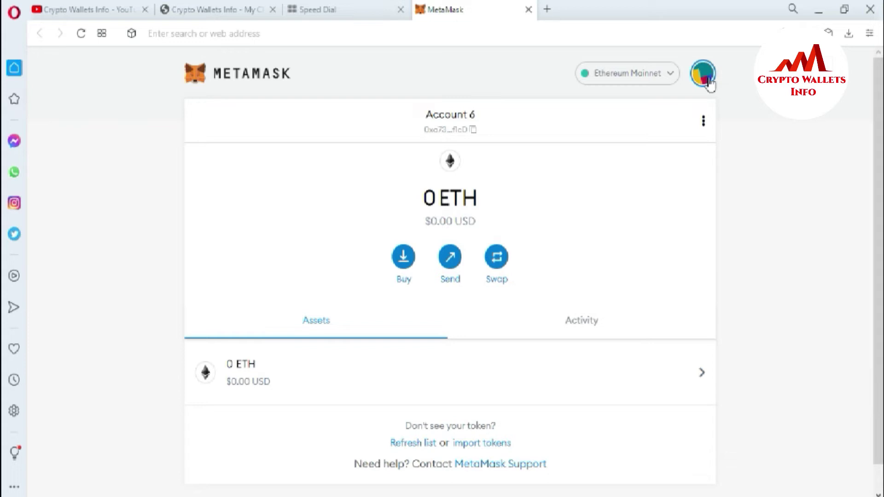
# Step: Open the My Accounts menu and zoom the page out until Settings is visible
pyautogui.click(703, 75)
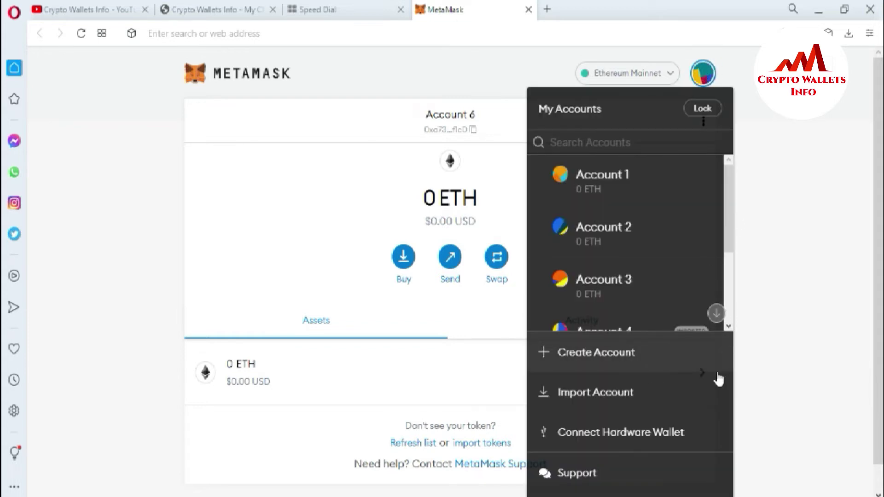
pyautogui.scroll(-1, 734, 377)
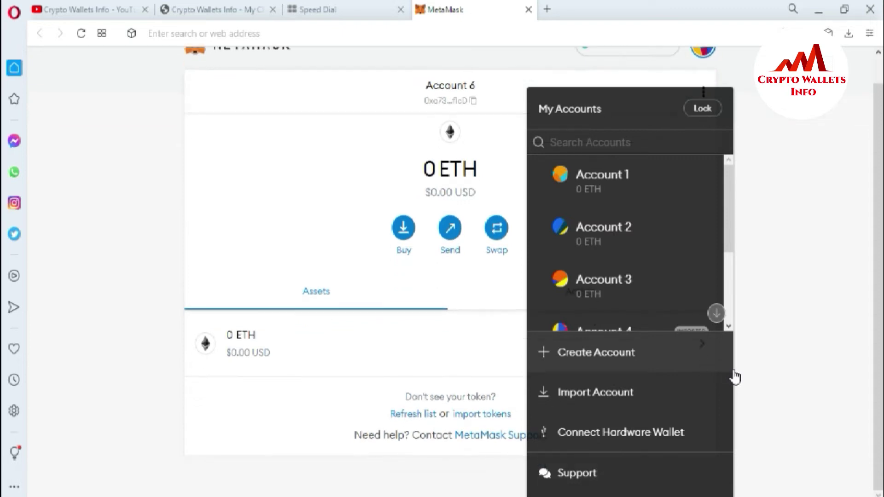
pyautogui.click(783, 368)
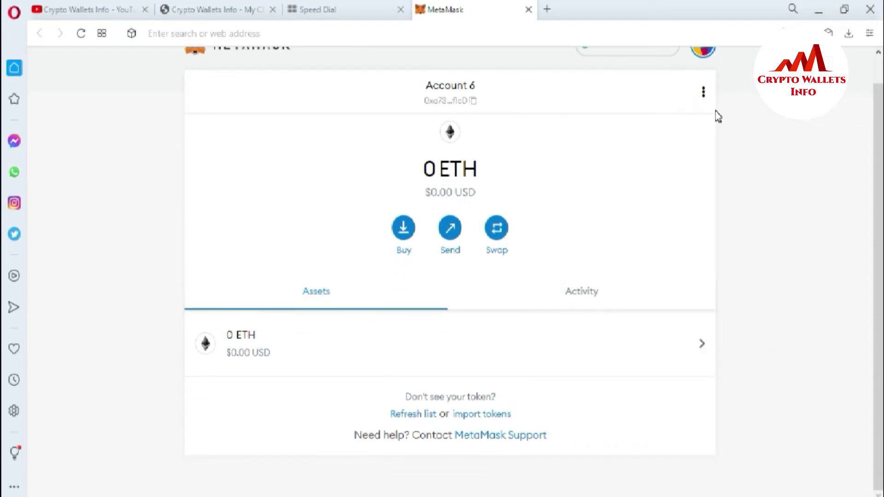
pyautogui.click(703, 94)
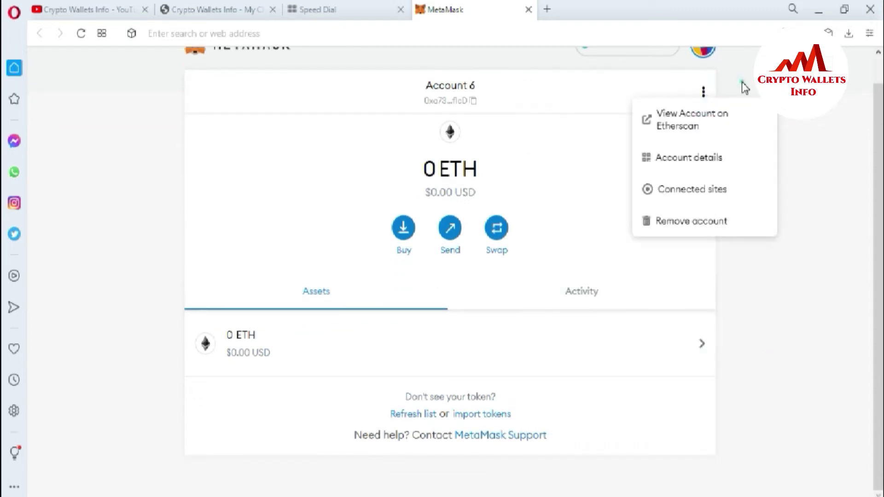
pyautogui.click(743, 85)
pyautogui.scroll(1, 744, 85)
pyautogui.click(703, 75)
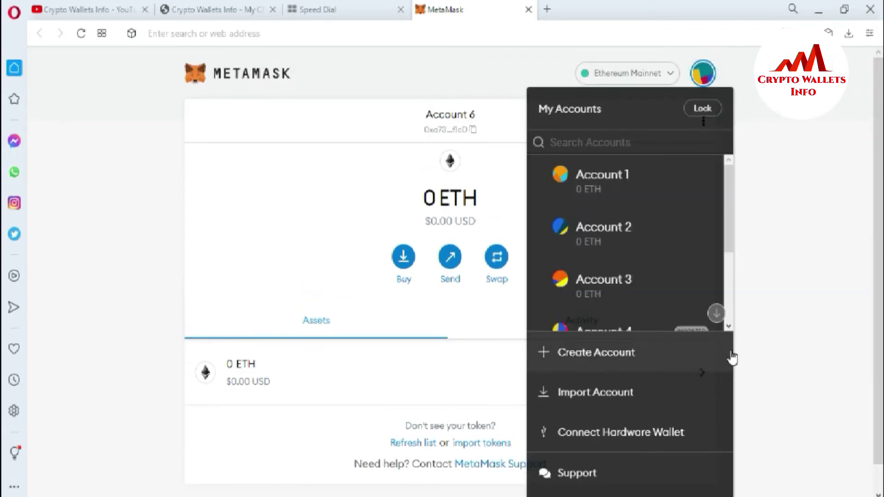
pyautogui.scroll(-1, 732, 358)
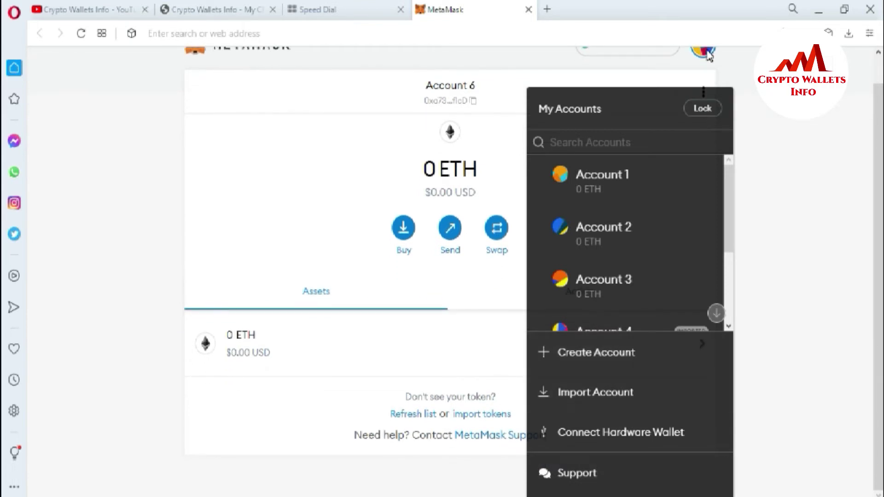
pyautogui.hotkey('ctrl', '-')
pyautogui.hotkey('ctrl', '-')
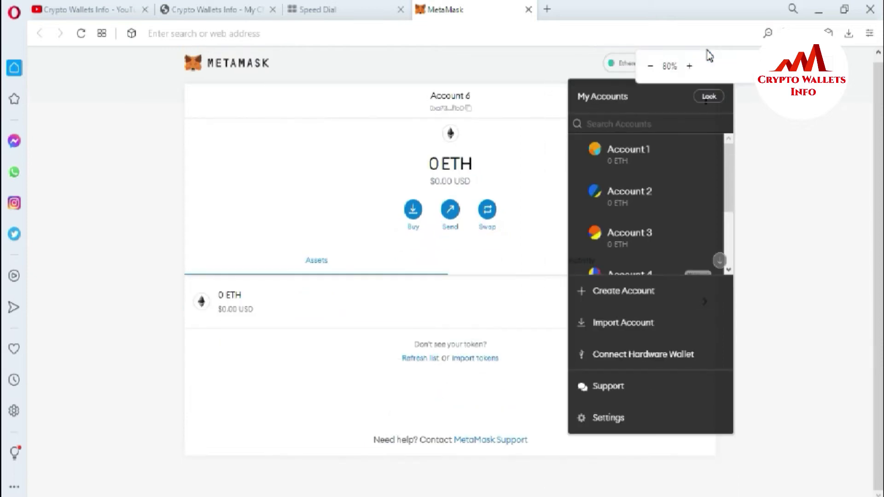
# Step: Go to Settings > Security & Privacy and choose Reveal Secret Recovery Phrase
pyautogui.click(640, 418)
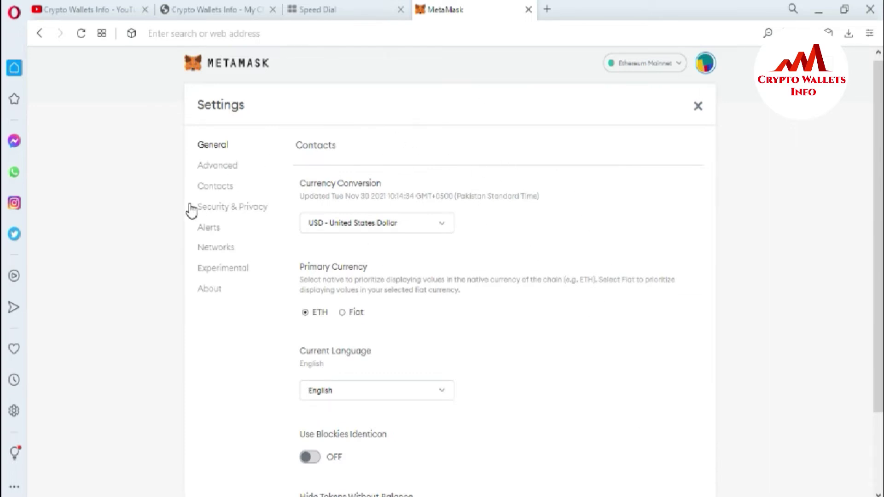
pyautogui.click(226, 211)
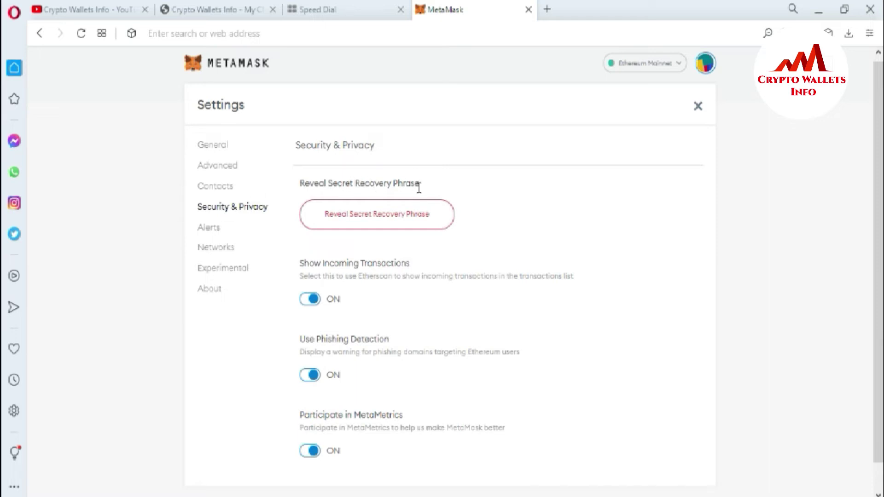
pyautogui.click(378, 219)
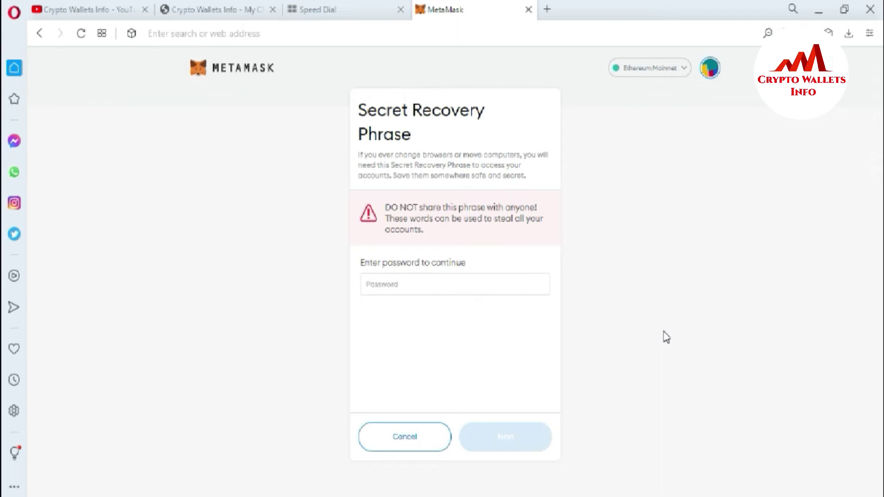
# Step: Enter the wallet password in the Secret Recovery Phrase prompt
pyautogui.click(427, 281)
pyautogui.write('••••••')
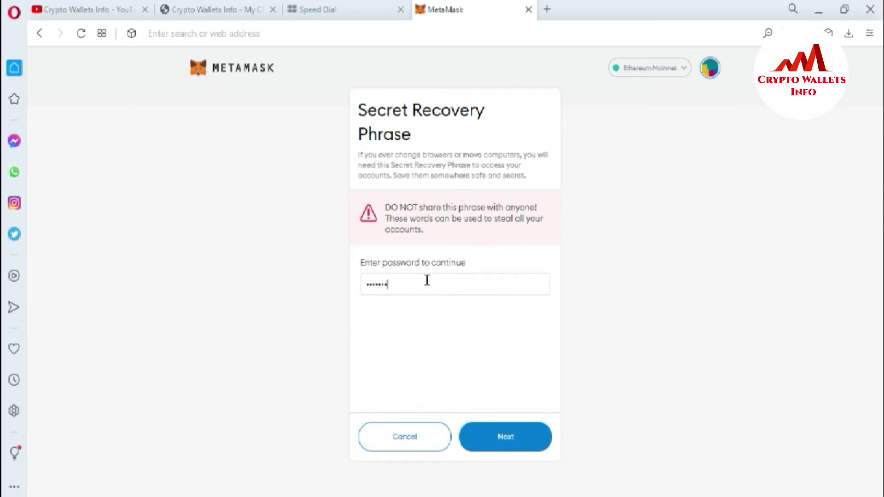
pyautogui.write('•••••••••')
# Step: Reveal the 12-word recovery phrase, select it, and copy it to the clipboard
pyautogui.click(505, 438)
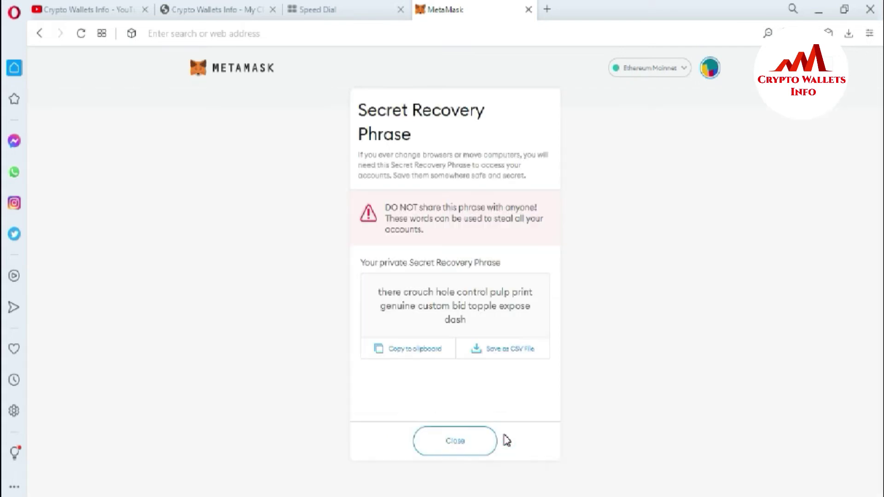
pyautogui.click(473, 314)
pyautogui.moveTo(473, 315); pyautogui.dragTo(375, 292)
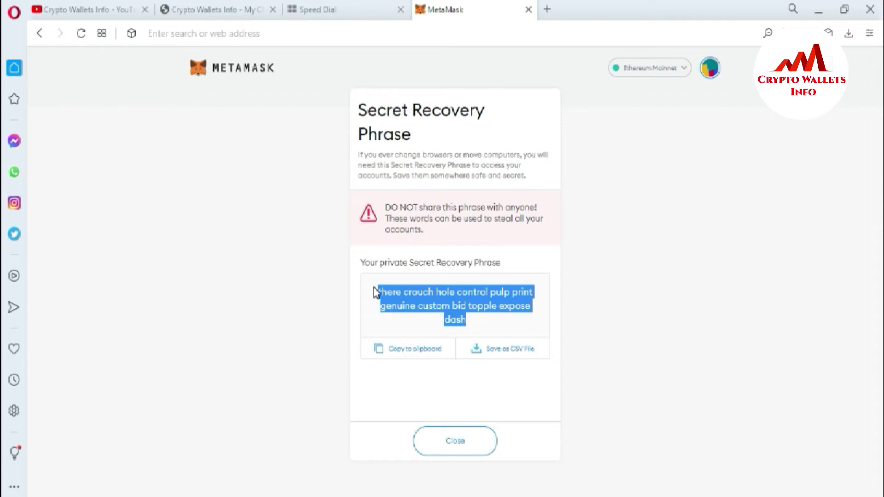
pyautogui.moveTo(375, 292); pyautogui.dragTo(375, 292)
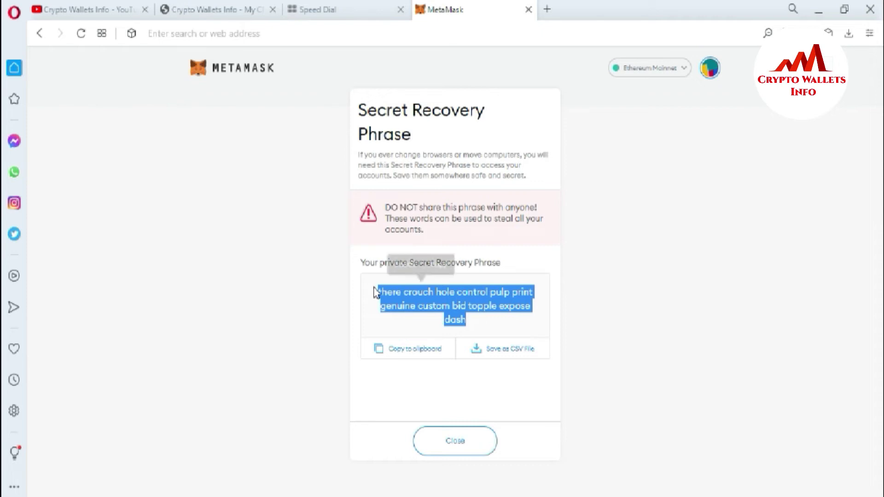
pyautogui.click(423, 359)
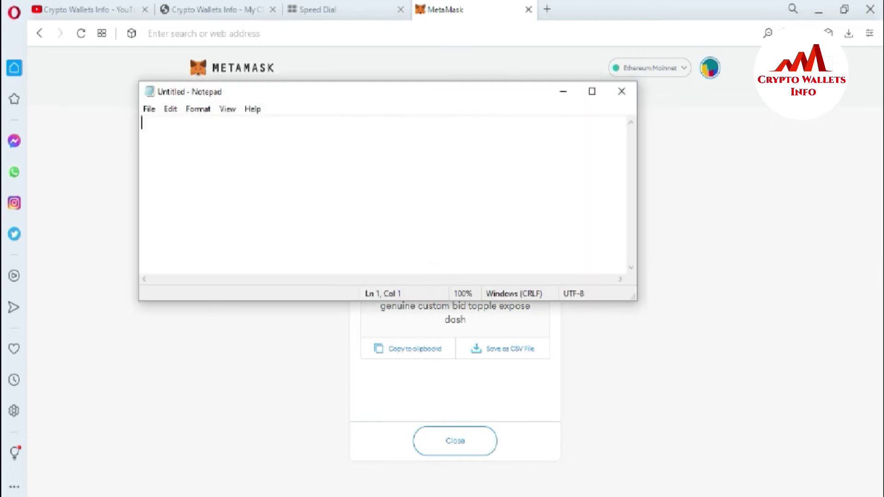
# Step: Write the title 'MetaMask Wallet Backup Phrases' in Notepad and paste the phrase beneath it
pyautogui.moveTo(393, 98); pyautogui.dragTo(573, 372)
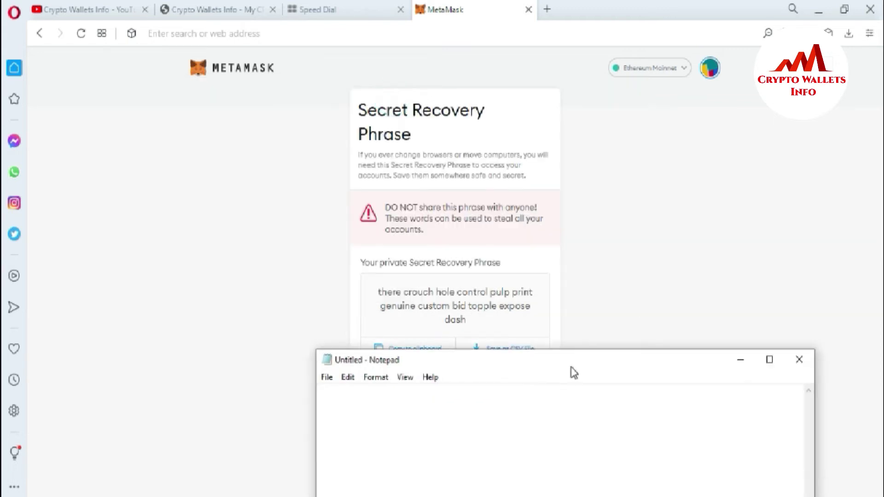
pyautogui.click(402, 385)
pyautogui.write('MetaMa')
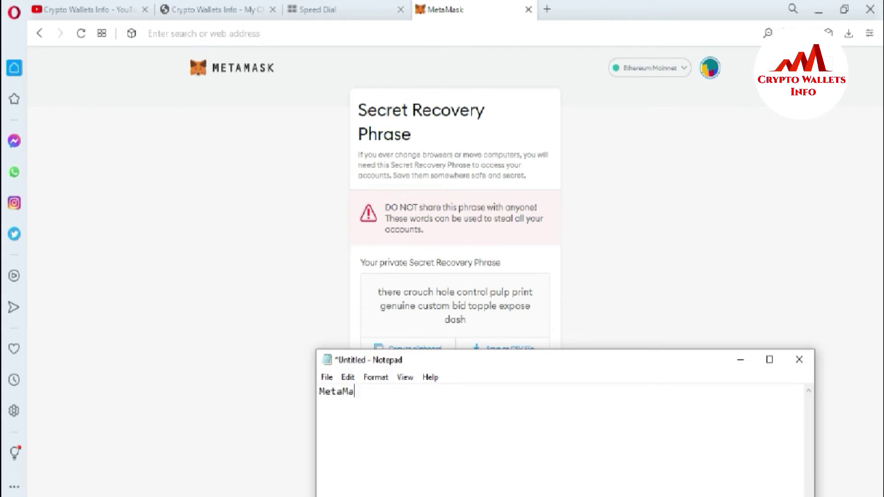
pyautogui.write('sk Wallet Backu')
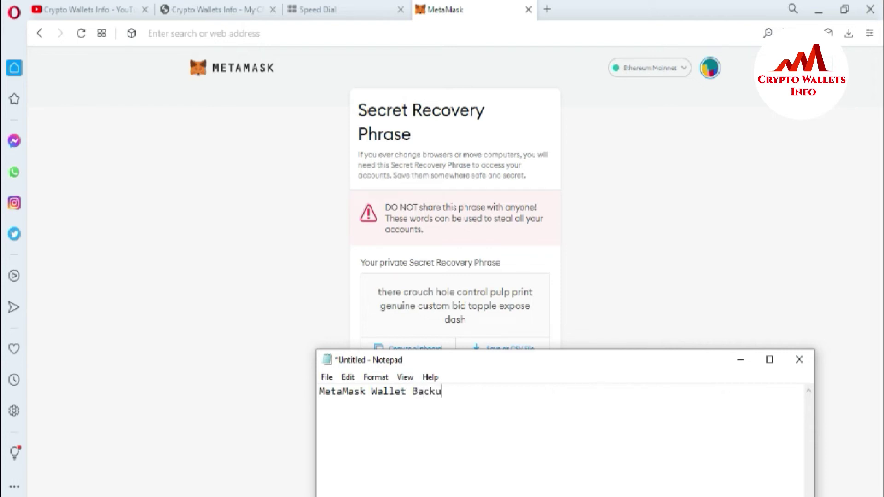
pyautogui.write('p Phrases')
pyautogui.press('Return')
pyautogui.hotkey('ctrl', 'v')
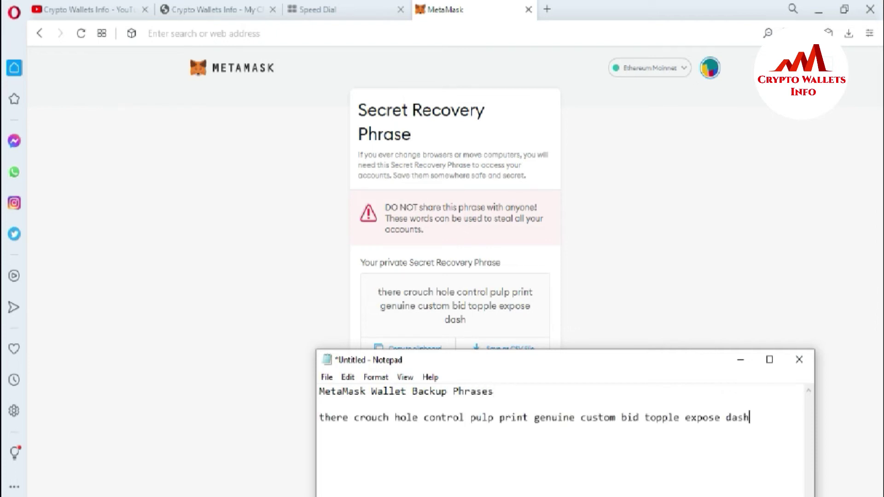
pyautogui.click(445, 365)
pyautogui.moveTo(445, 365)
pyautogui.mouseDown()
pyautogui.moveTo(703, 320)
pyautogui.moveTo(666, 258)
pyautogui.moveTo(476, 355)
pyautogui.moveTo(434, 359)
pyautogui.mouseUp()
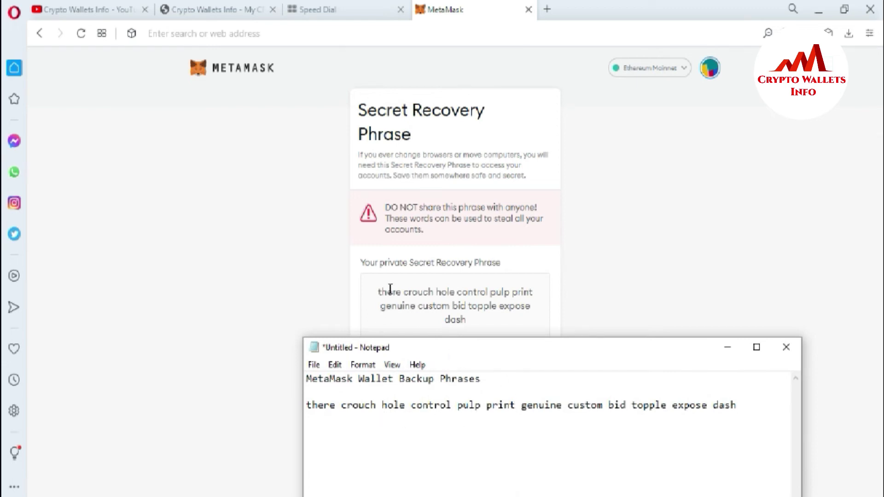
pyautogui.doubleClick(334, 406)
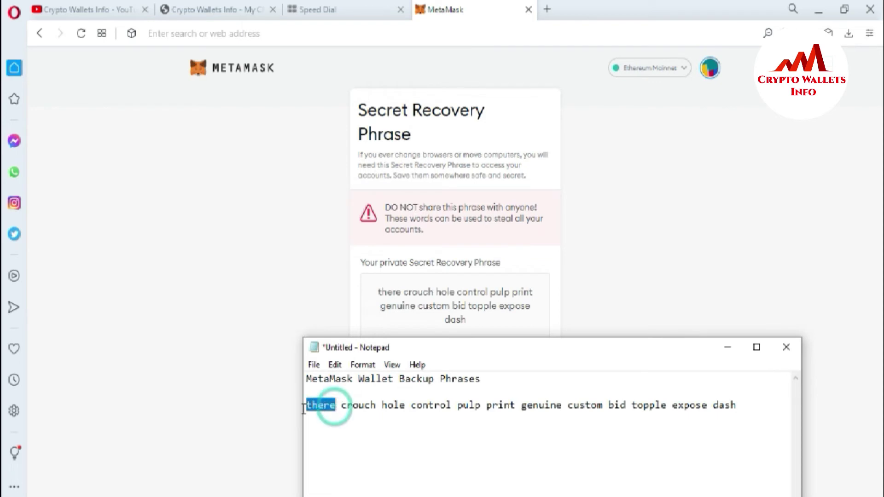
pyautogui.doubleClick(724, 406)
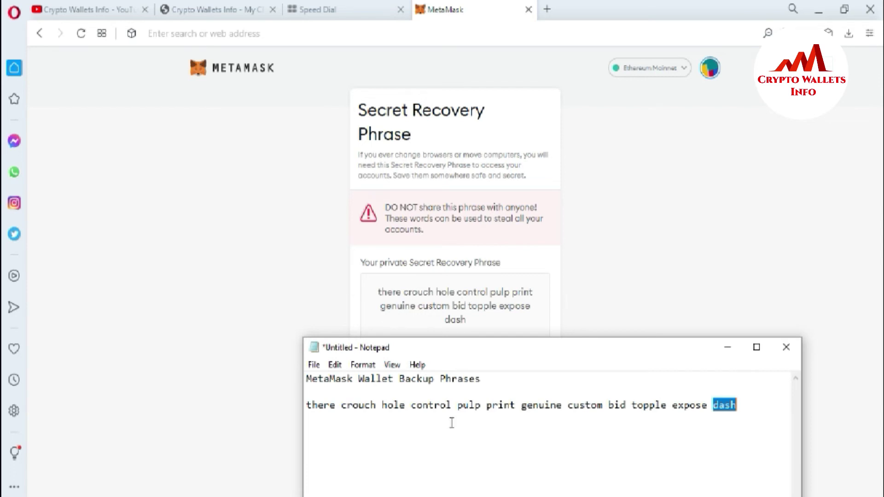
pyautogui.click(477, 420)
pyautogui.moveTo(311, 407); pyautogui.dragTo(739, 406)
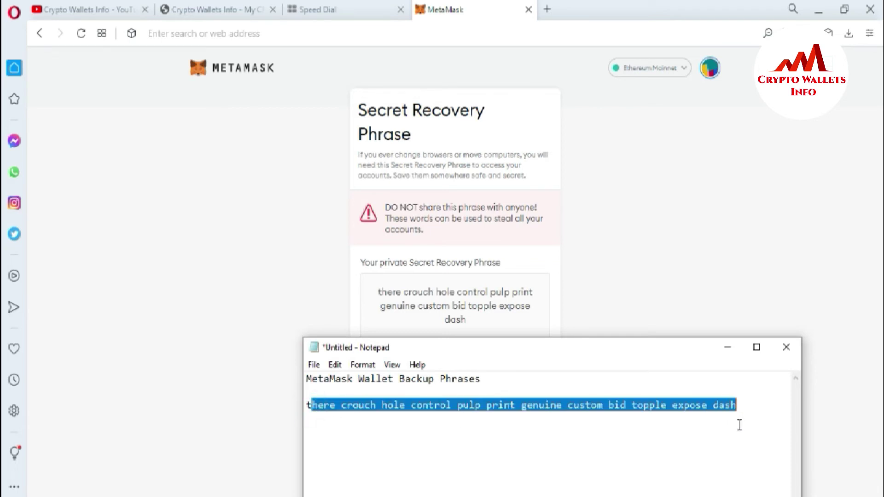
pyautogui.moveTo(561, 347); pyautogui.dragTo(275, 292)
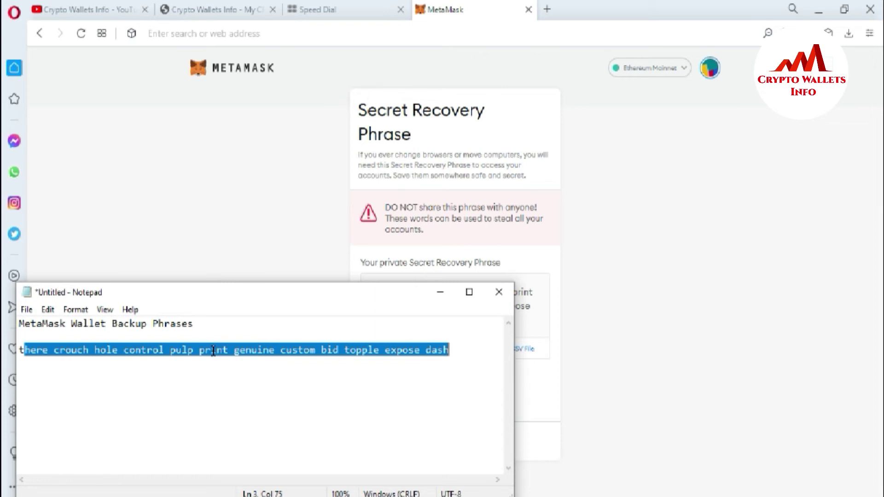
# Step: Minimize Notepad and download the recovery phrase with Save as CSV File
pyautogui.click(159, 355)
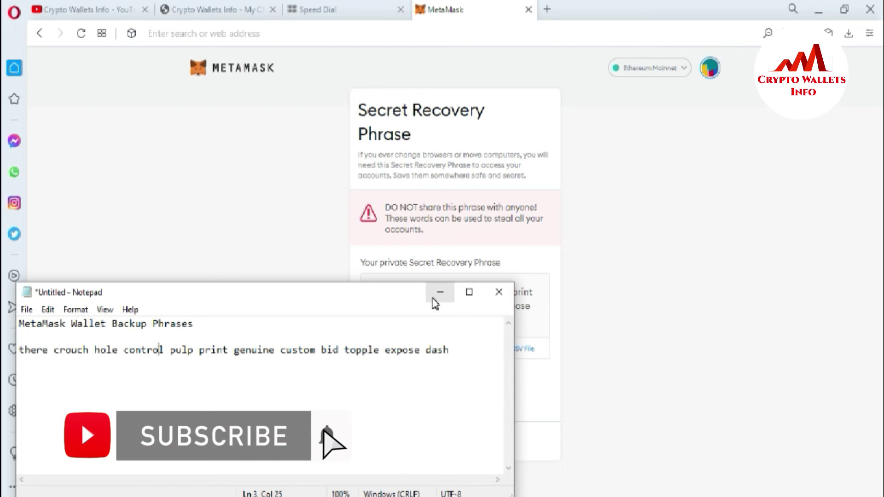
pyautogui.click(437, 295)
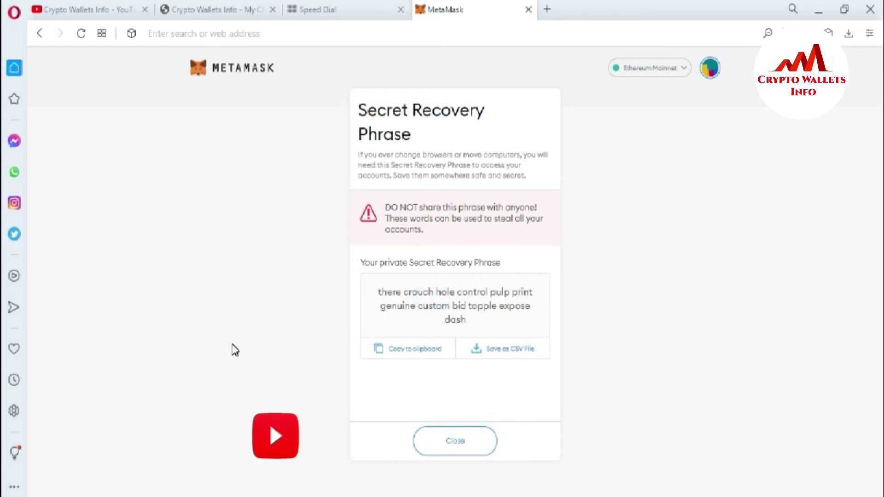
pyautogui.click(504, 357)
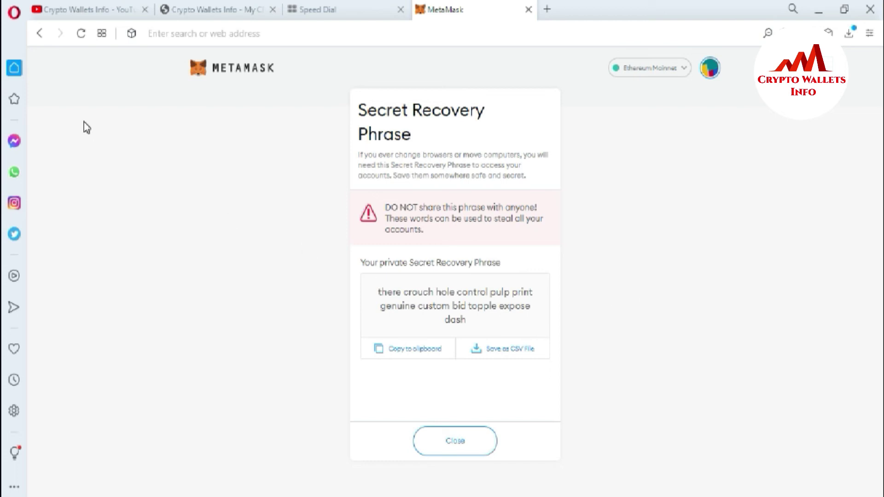
# Step: Switch to the Crypto Wallets Info YouTube tab, highlight the channel name, then return to cryptowalletsinfo.com
pyautogui.click(90, 9)
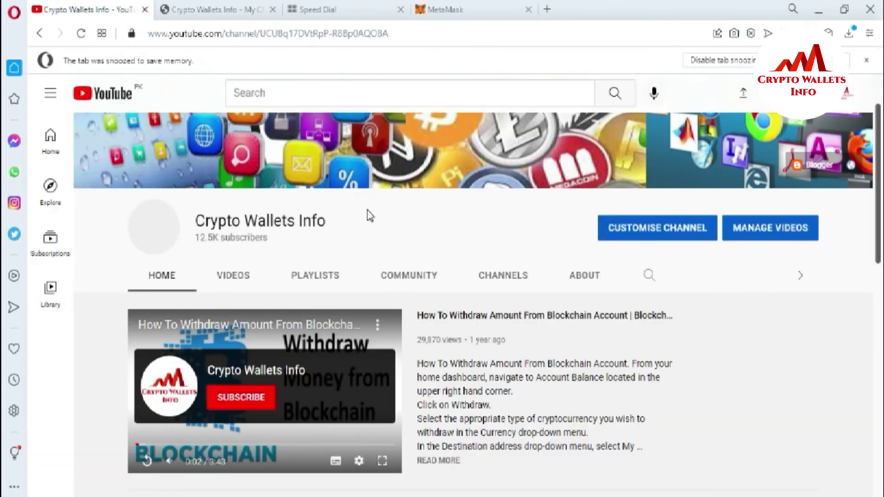
pyautogui.moveTo(329, 223); pyautogui.dragTo(214, 226)
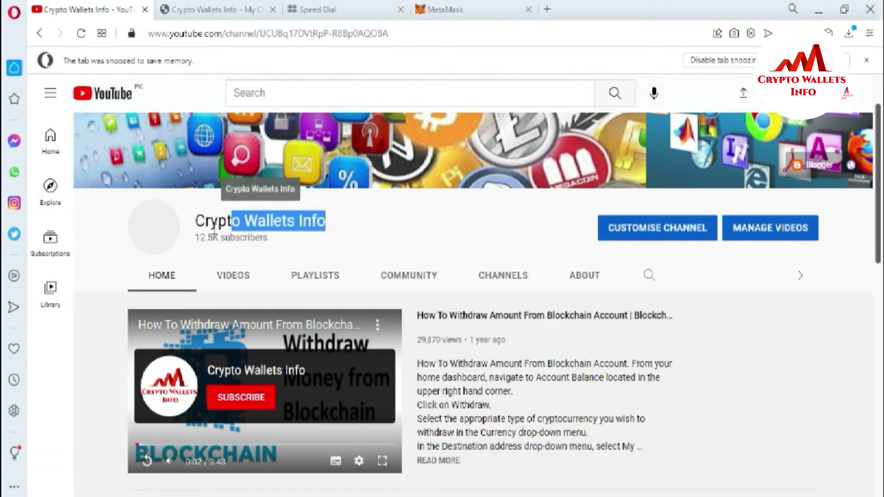
pyautogui.click(208, 11)
# Step: On the cryptowalletsinfo.com tab, browse the coin categories listed under the ALL COINS menu
pyautogui.click(209, 9)
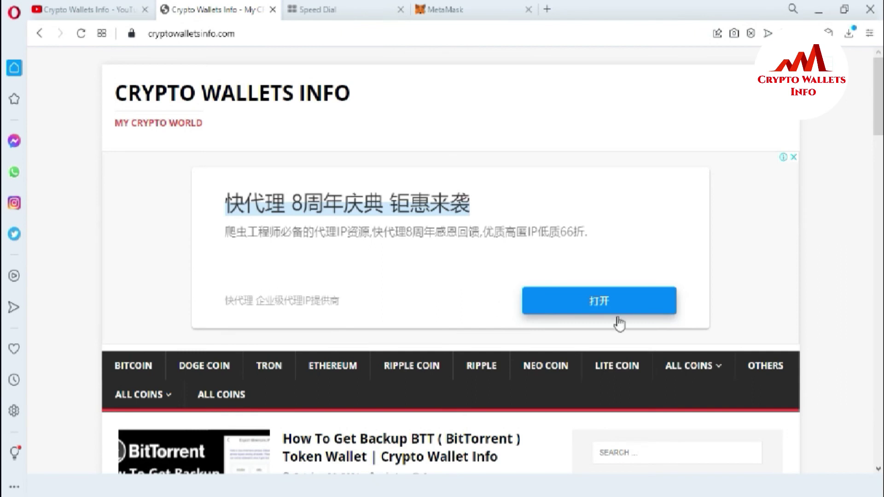
pyautogui.scroll(-5, 879, 119)
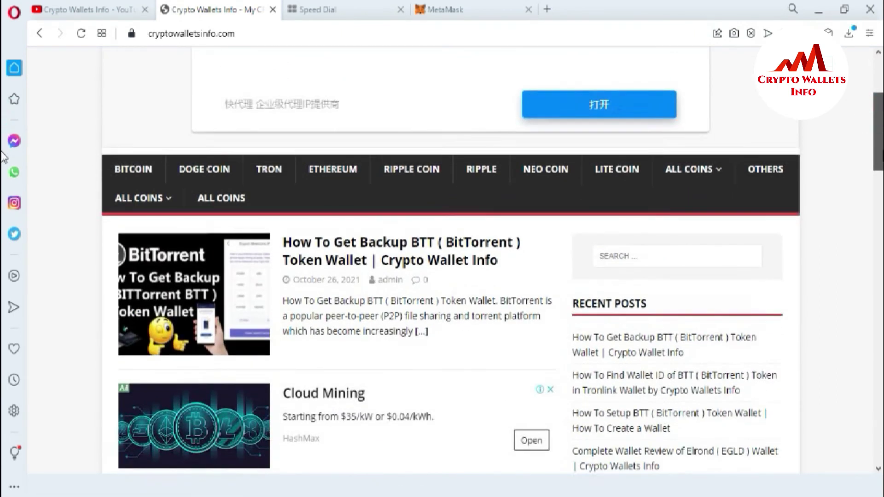
pyautogui.moveTo(722, 97)
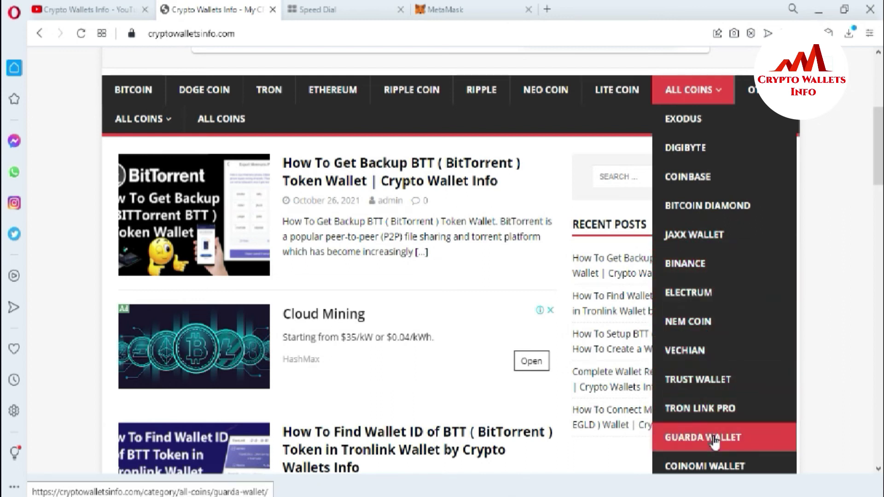
pyautogui.scroll(-5, 715, 442)
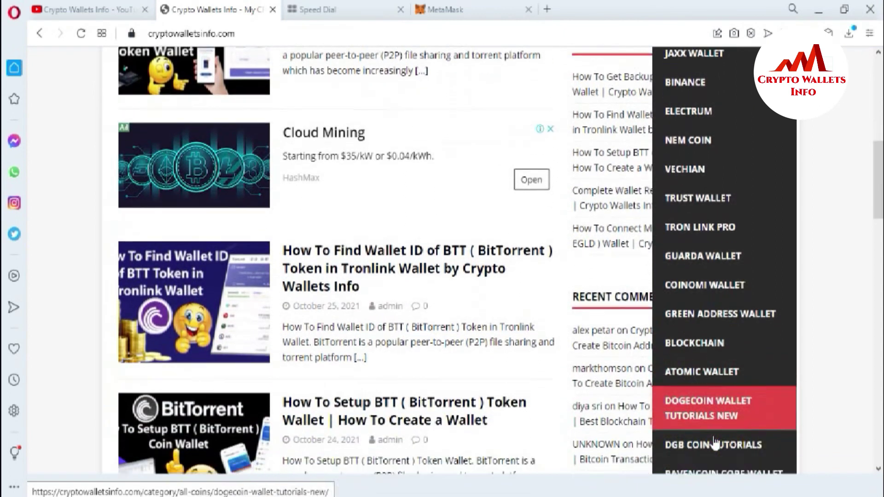
pyautogui.scroll(-2, 715, 442)
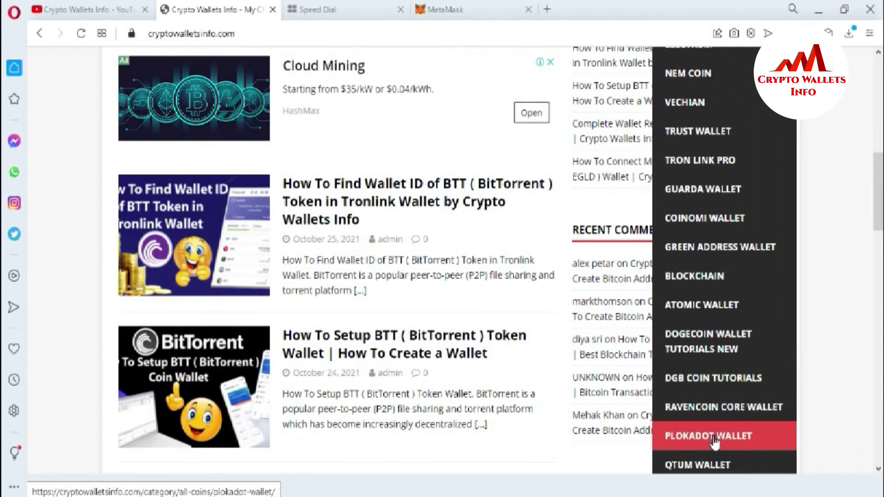
pyautogui.scroll(-1, 714, 442)
pyautogui.scroll(-3, 714, 441)
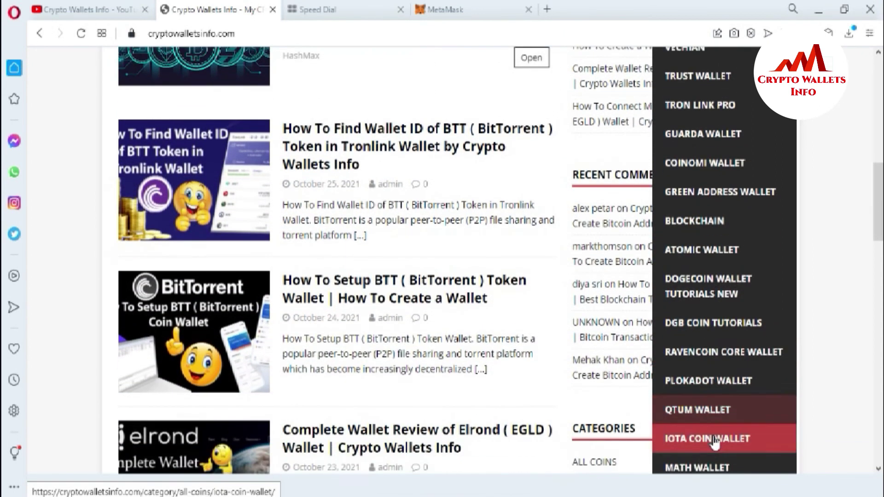
pyautogui.scroll(-3, 714, 442)
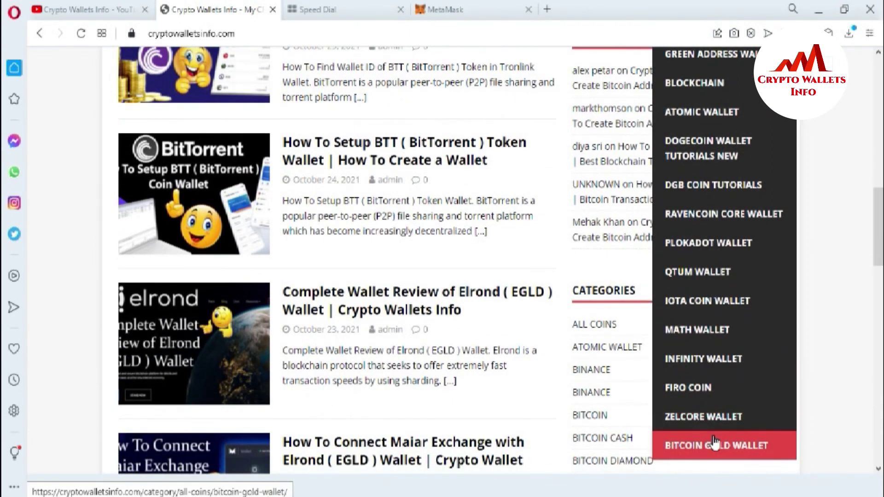
pyautogui.scroll(15, 714, 442)
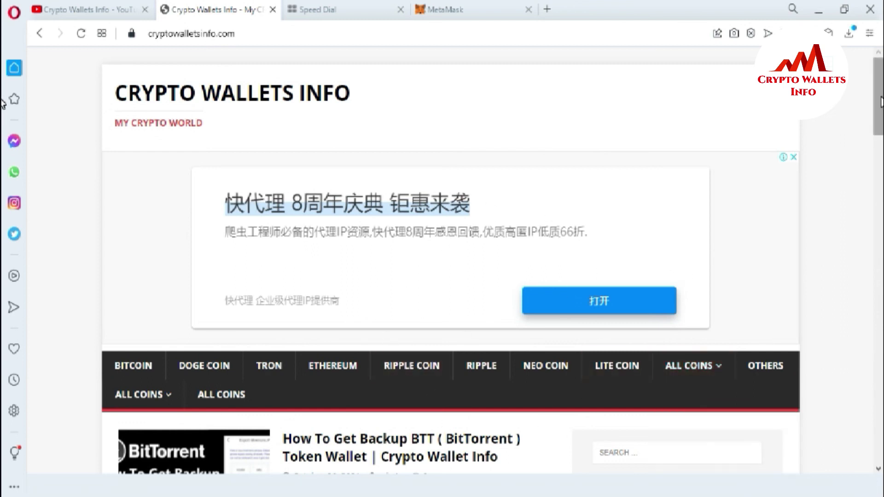
pyautogui.scroll(-4, 506, 258)
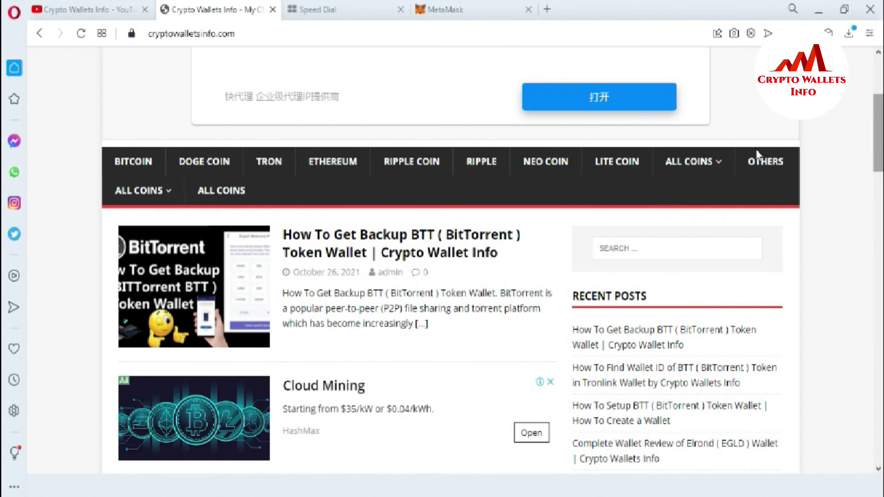
# Step: Go to the TRON category, close the vignette ad, and scroll through its Tronlink articles
pyautogui.click(266, 165)
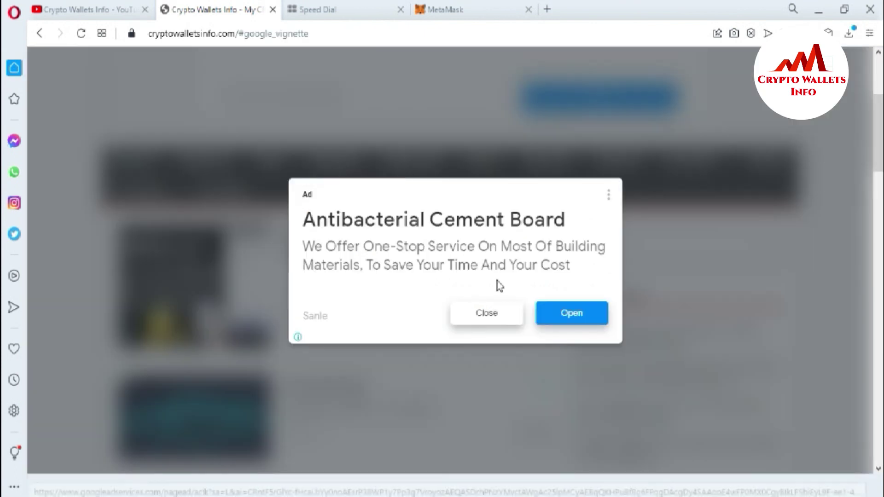
pyautogui.click(486, 311)
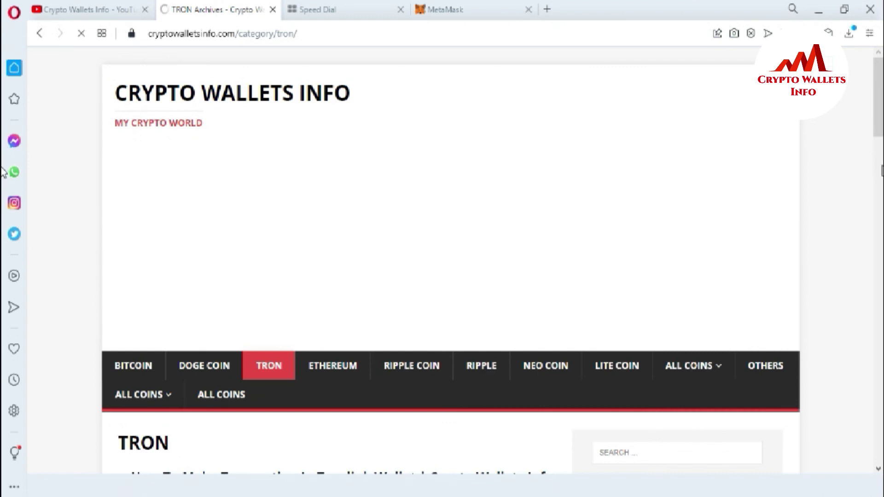
pyautogui.scroll(-10, 880, 178)
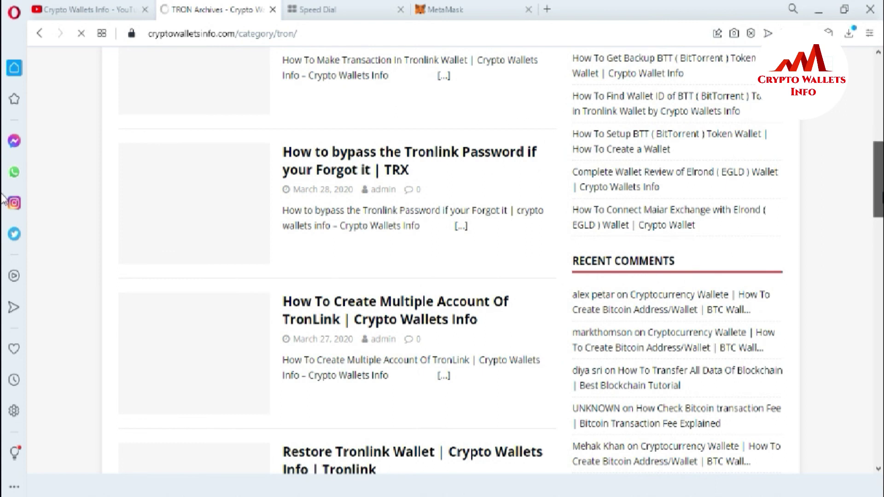
pyautogui.scroll(-3, 3, 199)
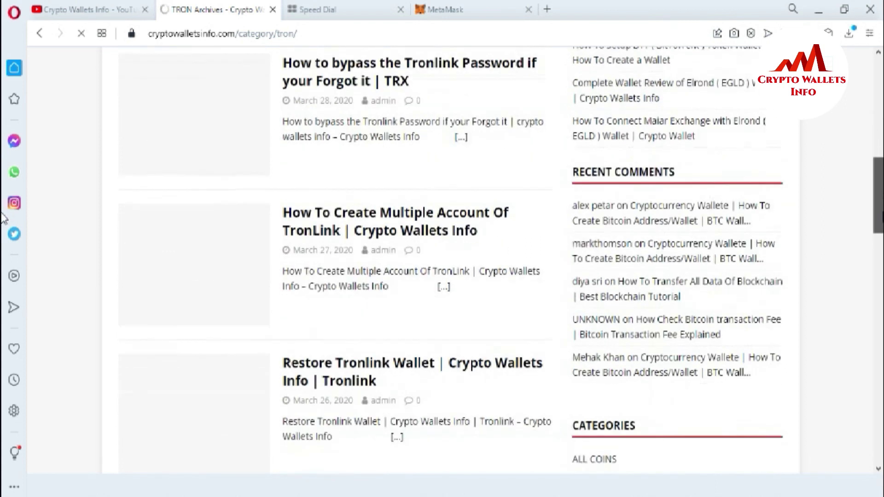
pyautogui.moveTo(879, 227); pyautogui.dragTo(879, 309)
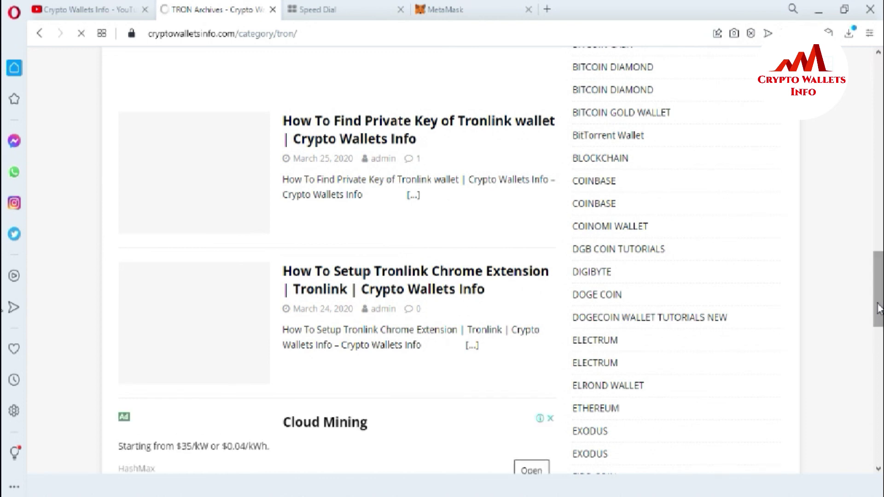
pyautogui.moveTo(879, 308); pyautogui.dragTo(879, 268)
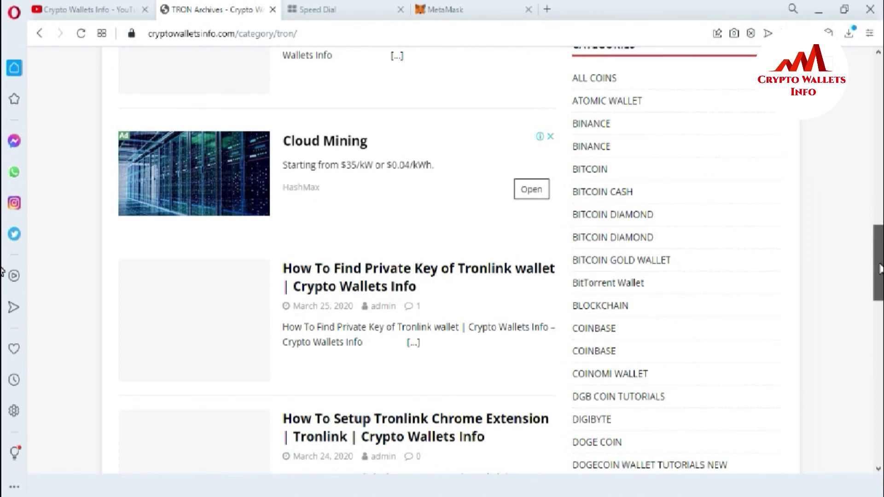